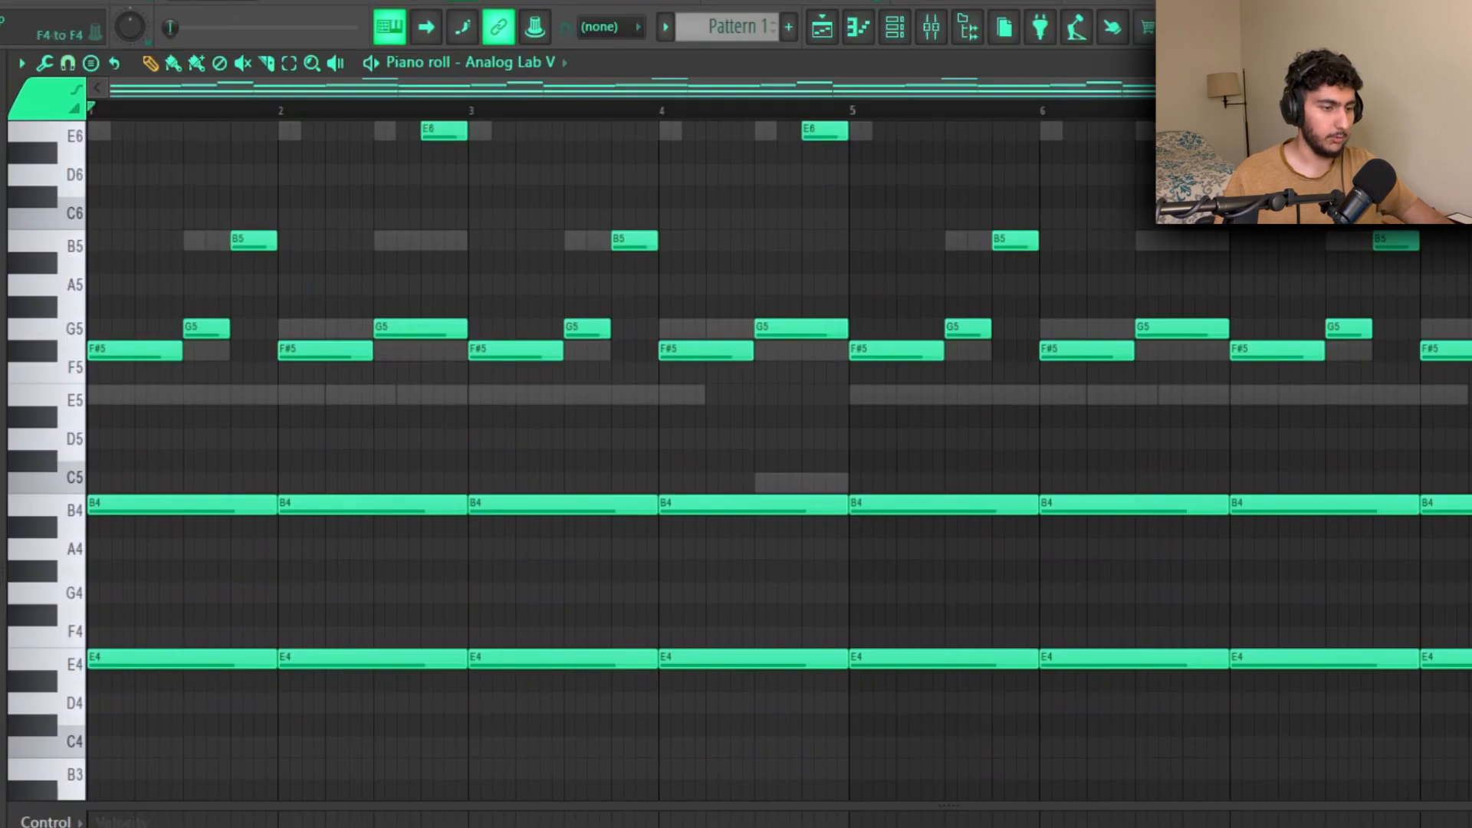
Step: Highlight the sustained E4 notes beneath the melody in the Analog Lab V piano roll
{"action": "left_click_drag", "start_coordinate": [1468, 636], "coordinate": [192, 732]}
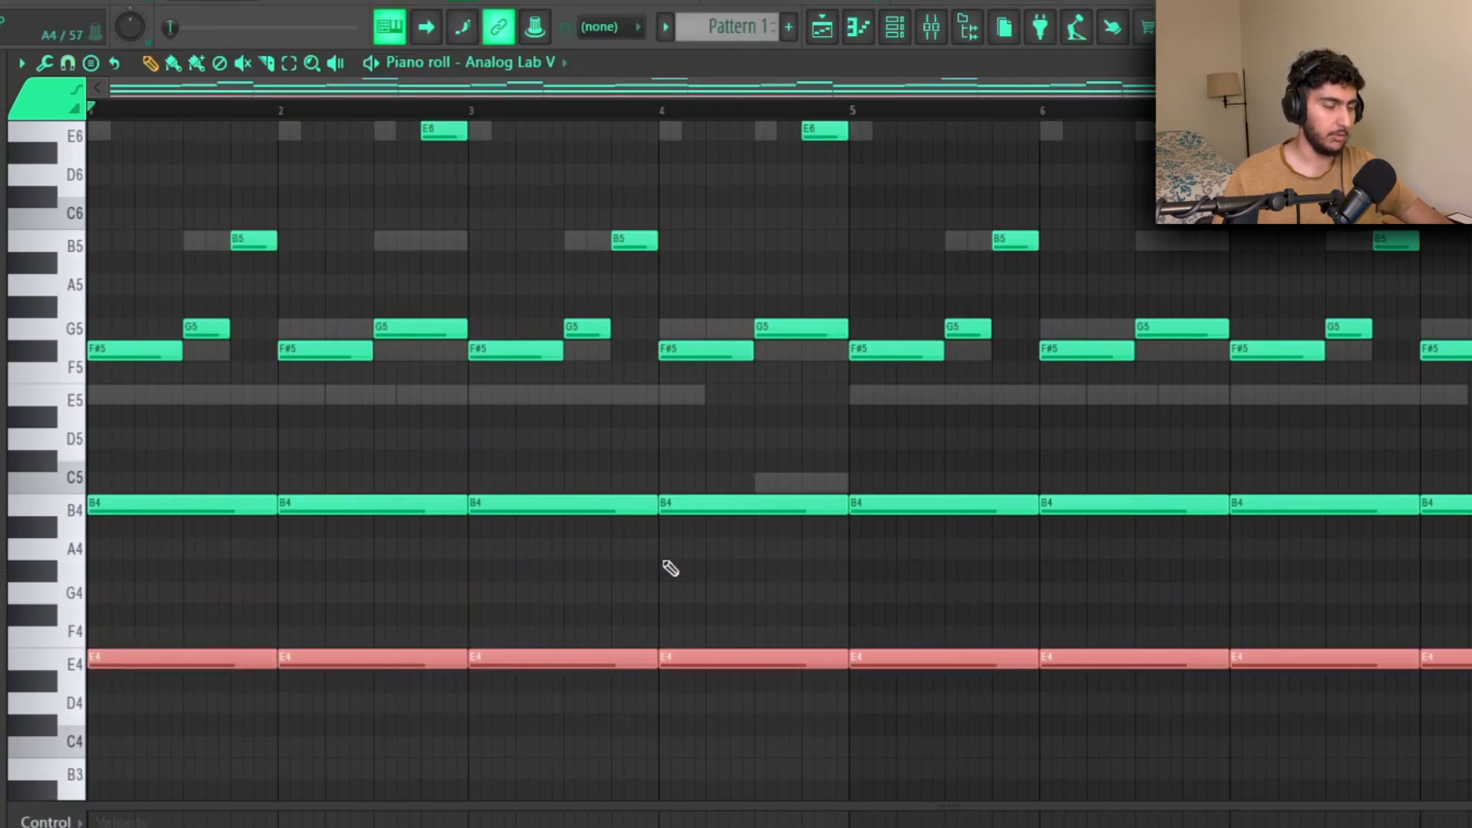
{"action": "right_click", "coordinate": [663, 561]}
{"action": "left_click_drag", "start_coordinate": [1467, 628], "coordinate": [161, 761]}
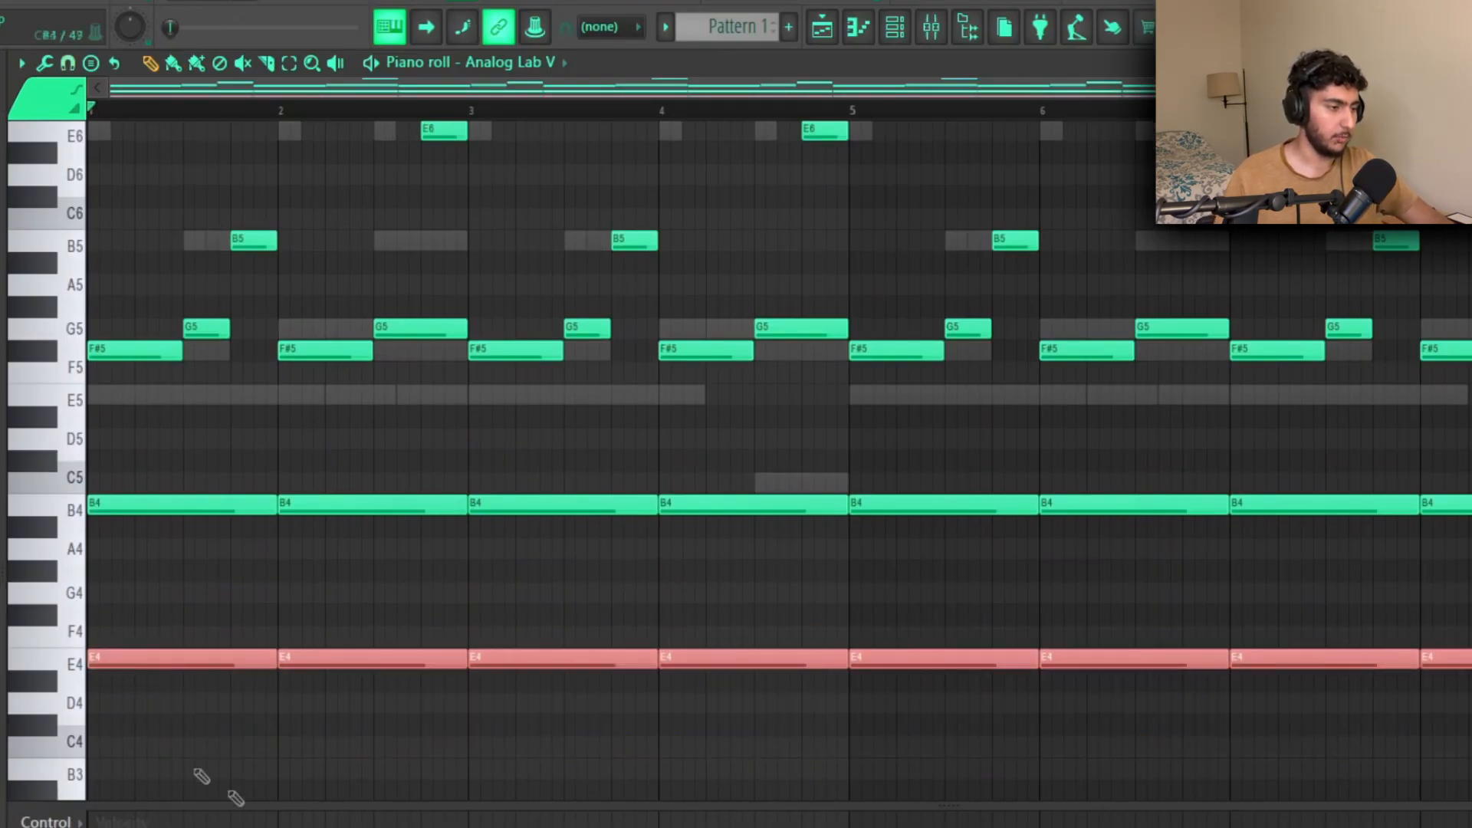
{"action": "right_click", "coordinate": [704, 572]}
{"action": "left_click_drag", "start_coordinate": [1200, 713], "coordinate": [176, 660]}
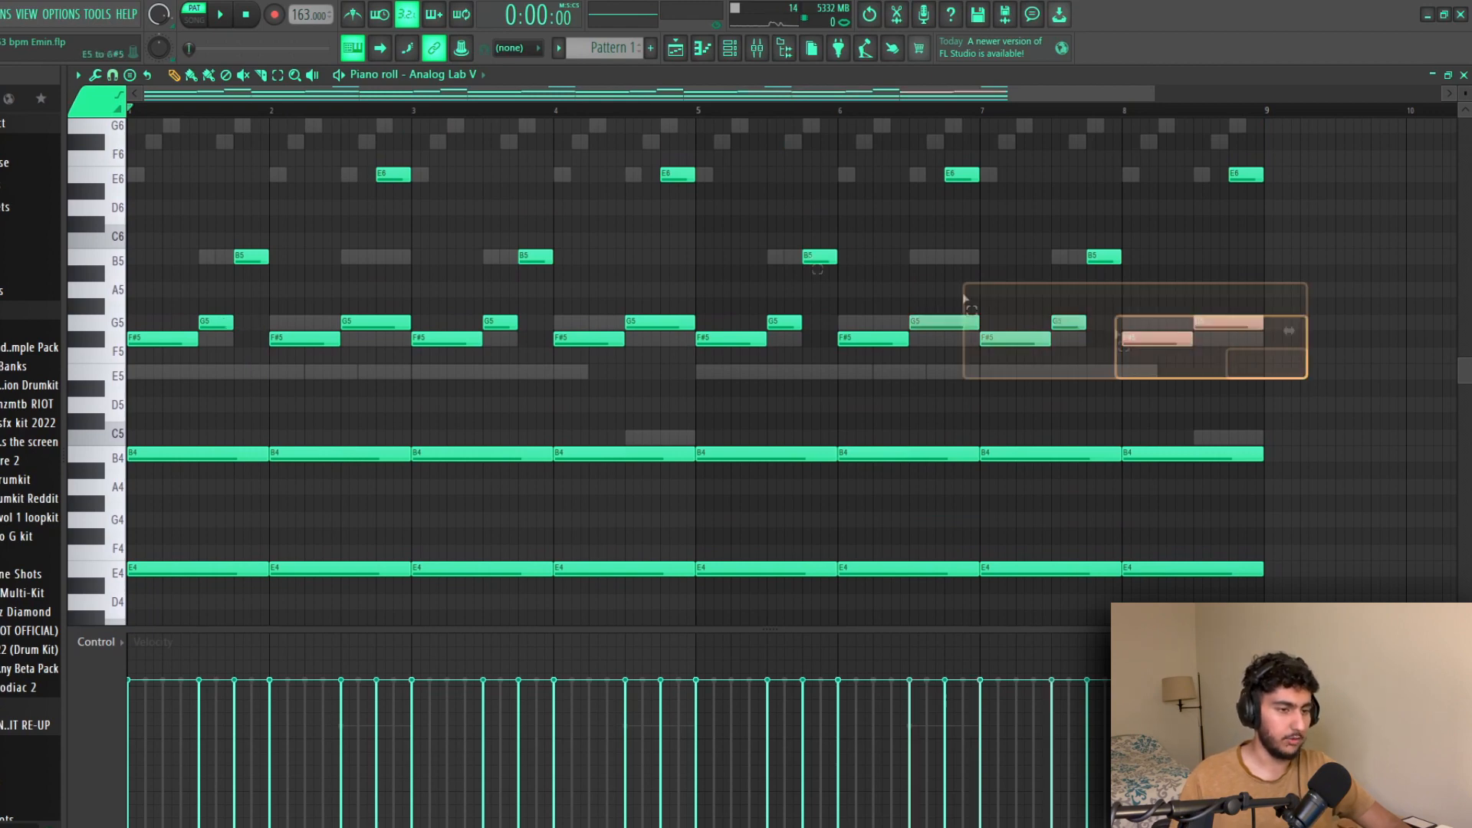
Step: Highlight the upper melody notes from F#5 to E6 across all eight bars of the Analog Lab V part
{"action": "left_click_drag", "start_coordinate": [964, 298], "coordinate": [155, 147]}
{"action": "left_click", "coordinate": [318, 204], "text": "ctrl"}
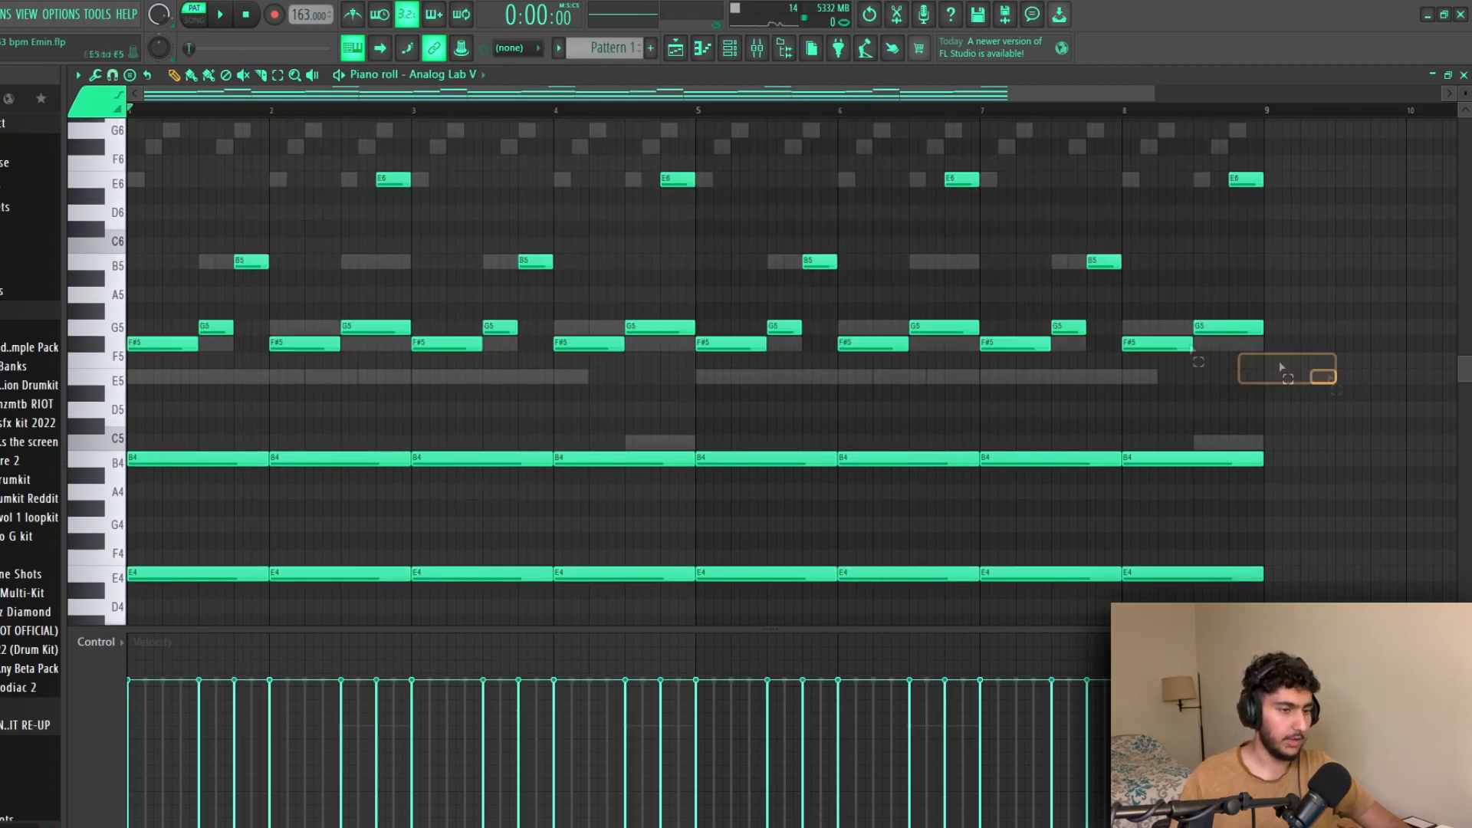
{"action": "left_click_drag", "start_coordinate": [1280, 367], "coordinate": [143, 135]}
{"action": "key", "text": "ctrl+Down"}
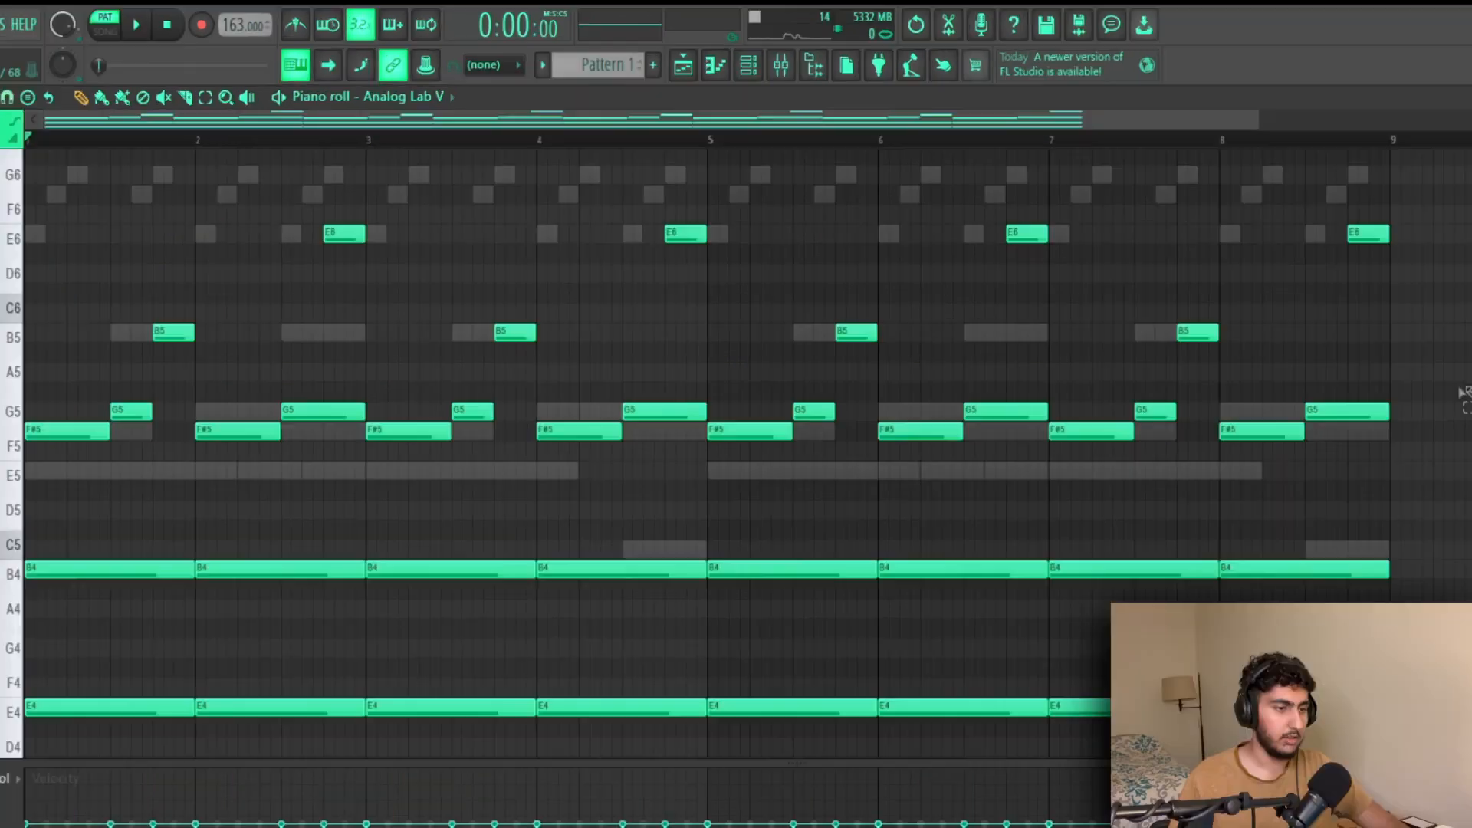
{"action": "left_click_drag", "start_coordinate": [1458, 551], "coordinate": [19, 388]}
{"action": "left_click", "coordinate": [131, 408], "text": "ctrl"}
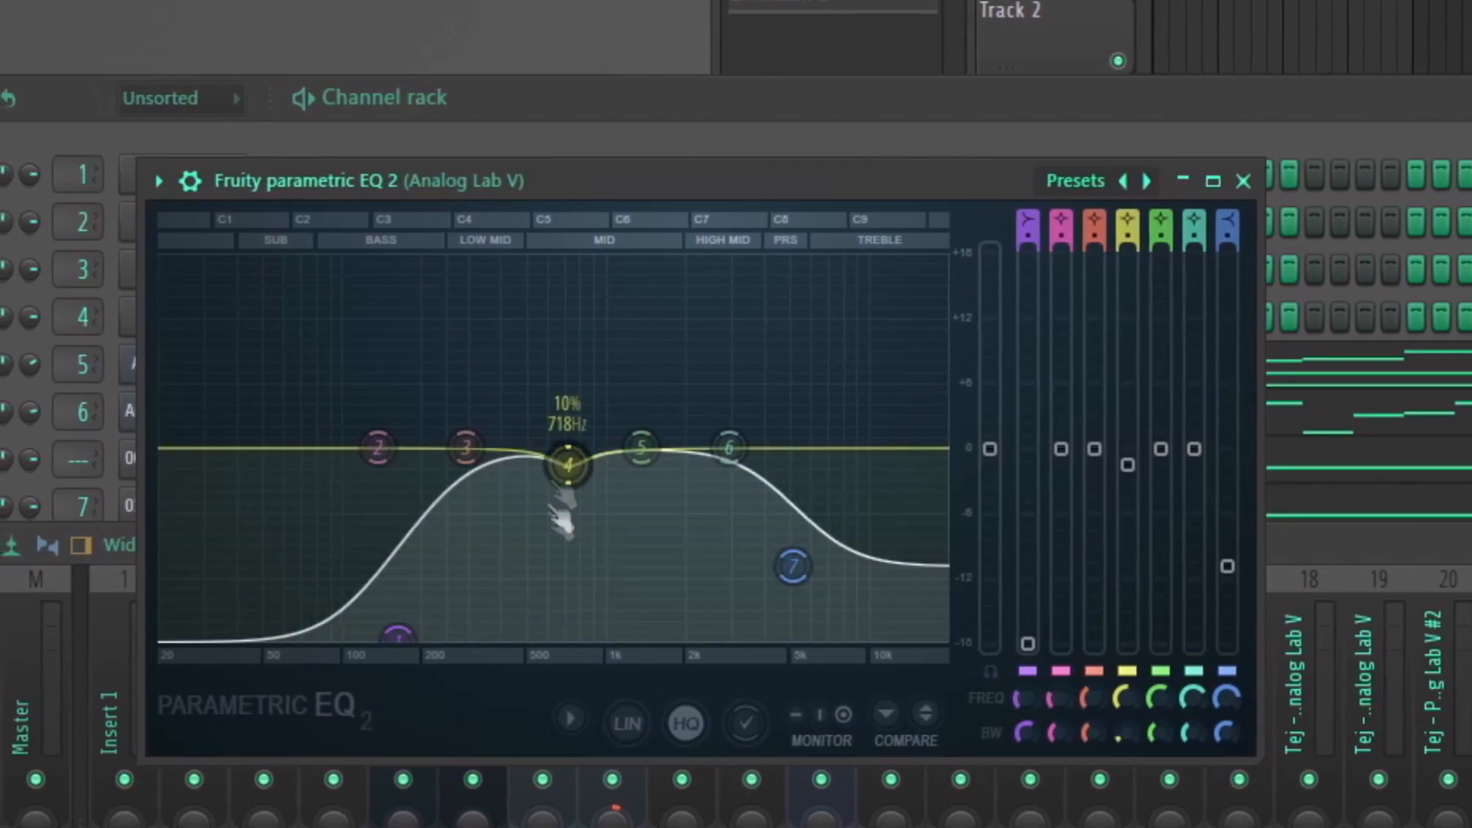
Step: Close the Fruity parametric EQ 2 and inspect the Portal preset used on the Analog Lab V melody
{"action": "left_click", "coordinate": [1243, 181]}
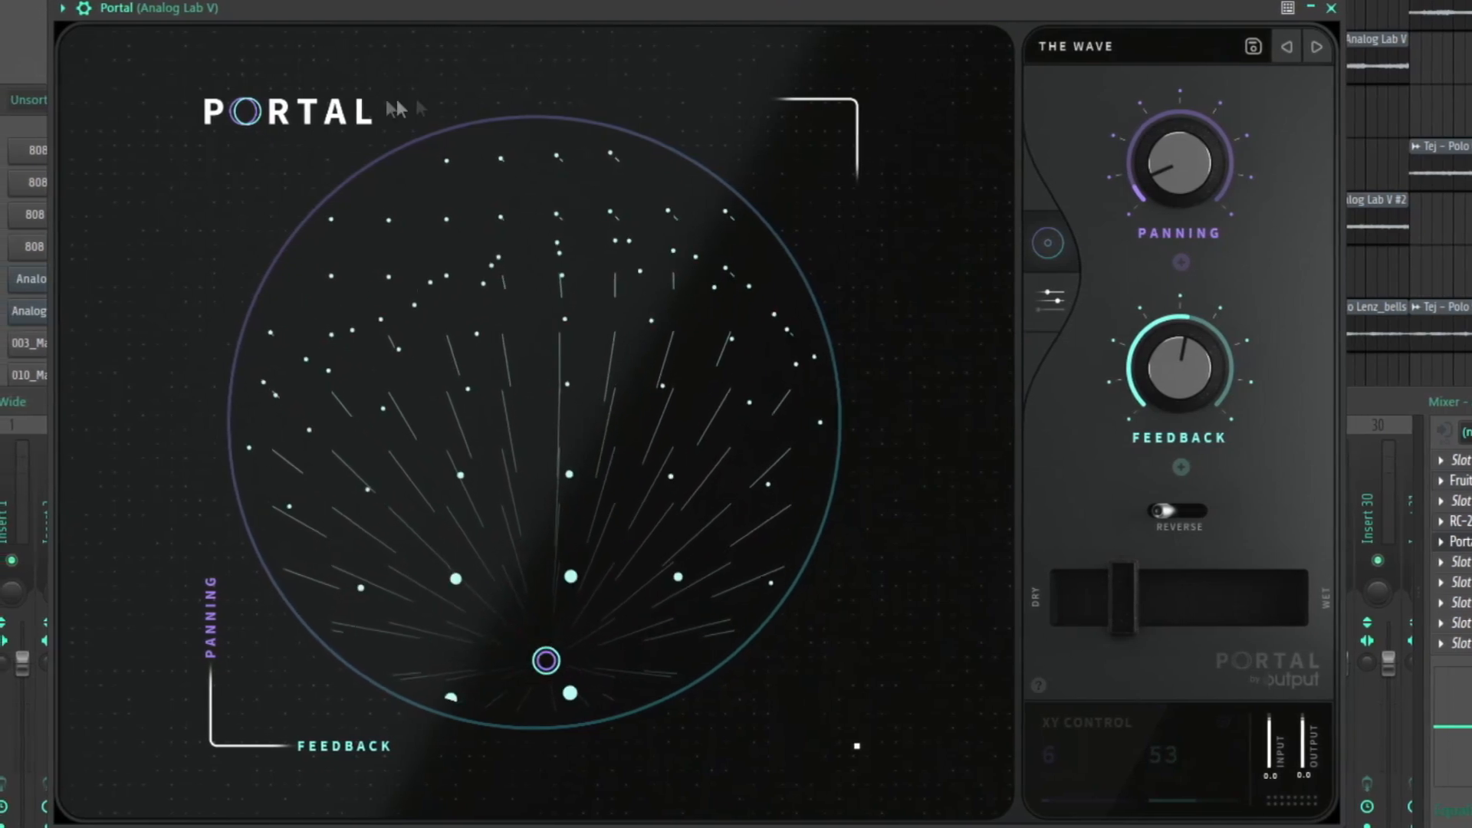
{"action": "left_click", "coordinate": [1124, 48]}
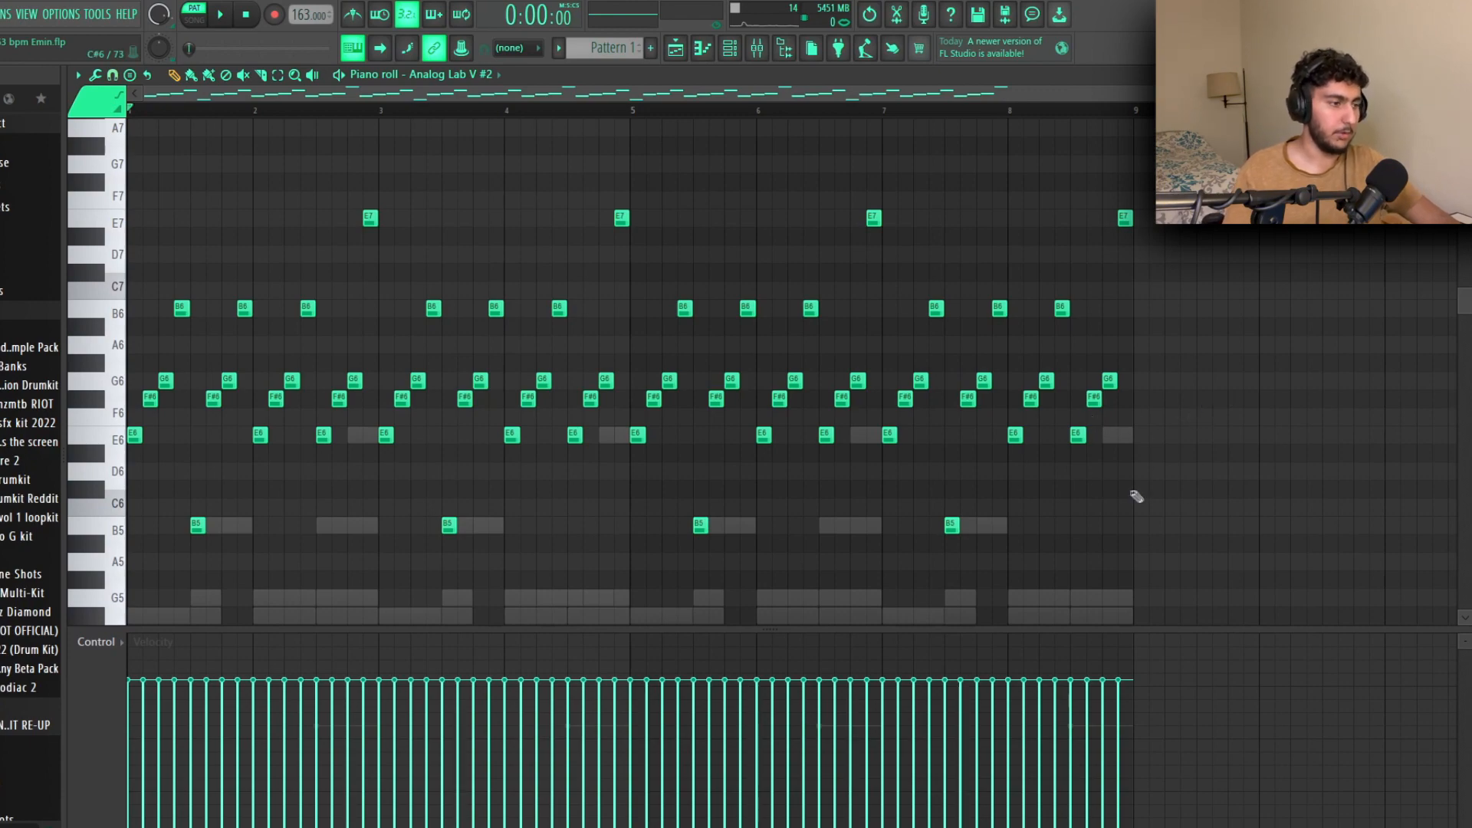
Step: Examine and play the Analog Lab V #2 arpeggio notes, including the preset of its Portal effect
{"action": "scroll", "coordinate": [387, 429], "scroll_direction": "down", "scroll_amount": 4}
{"action": "scroll", "coordinate": [740, 472], "scroll_direction": "up", "scroll_amount": 4}
{"action": "left_click_drag", "start_coordinate": [1068, 483], "coordinate": [211, 589]}
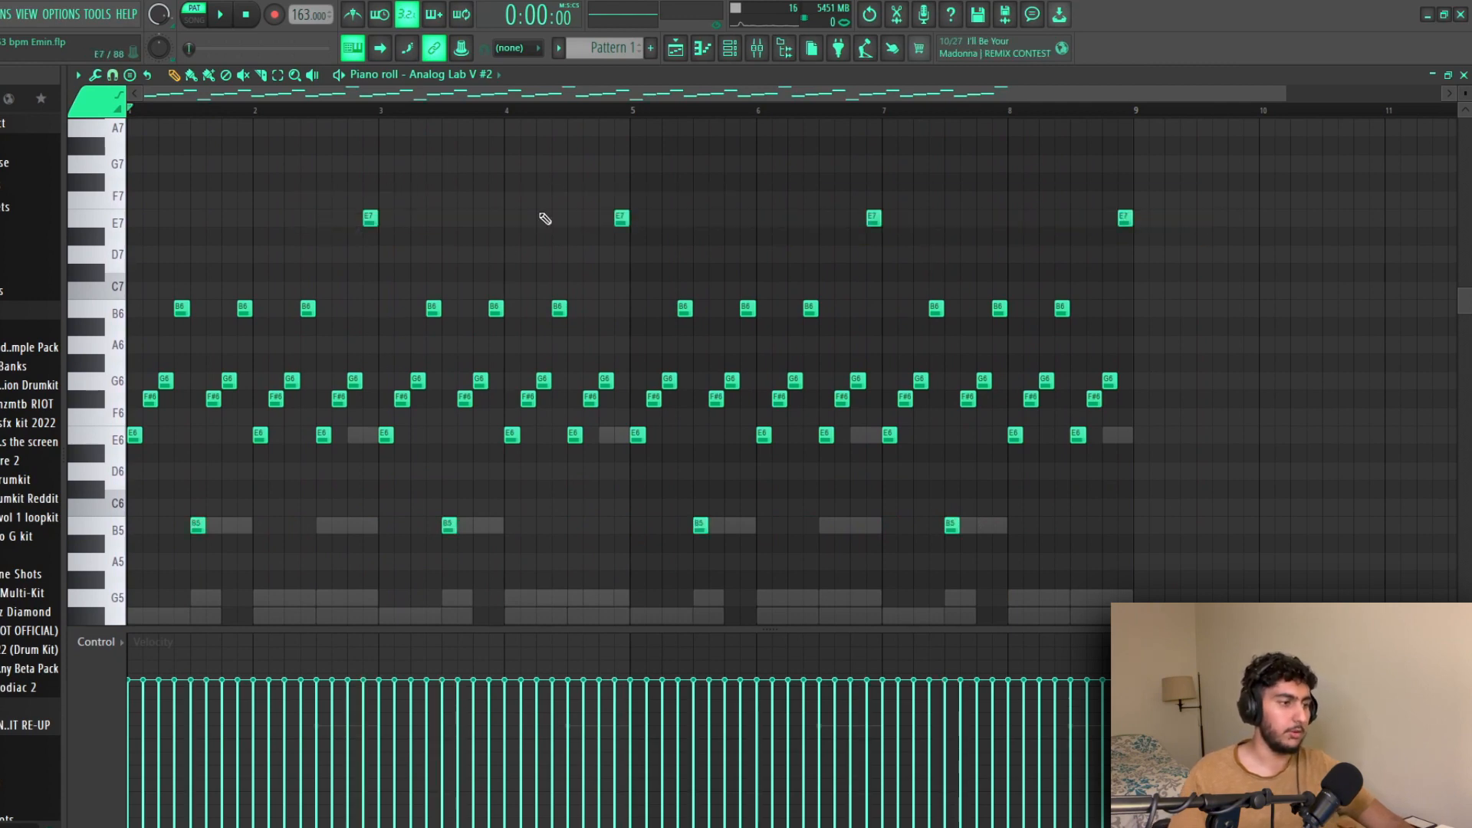
{"action": "key", "text": "space"}
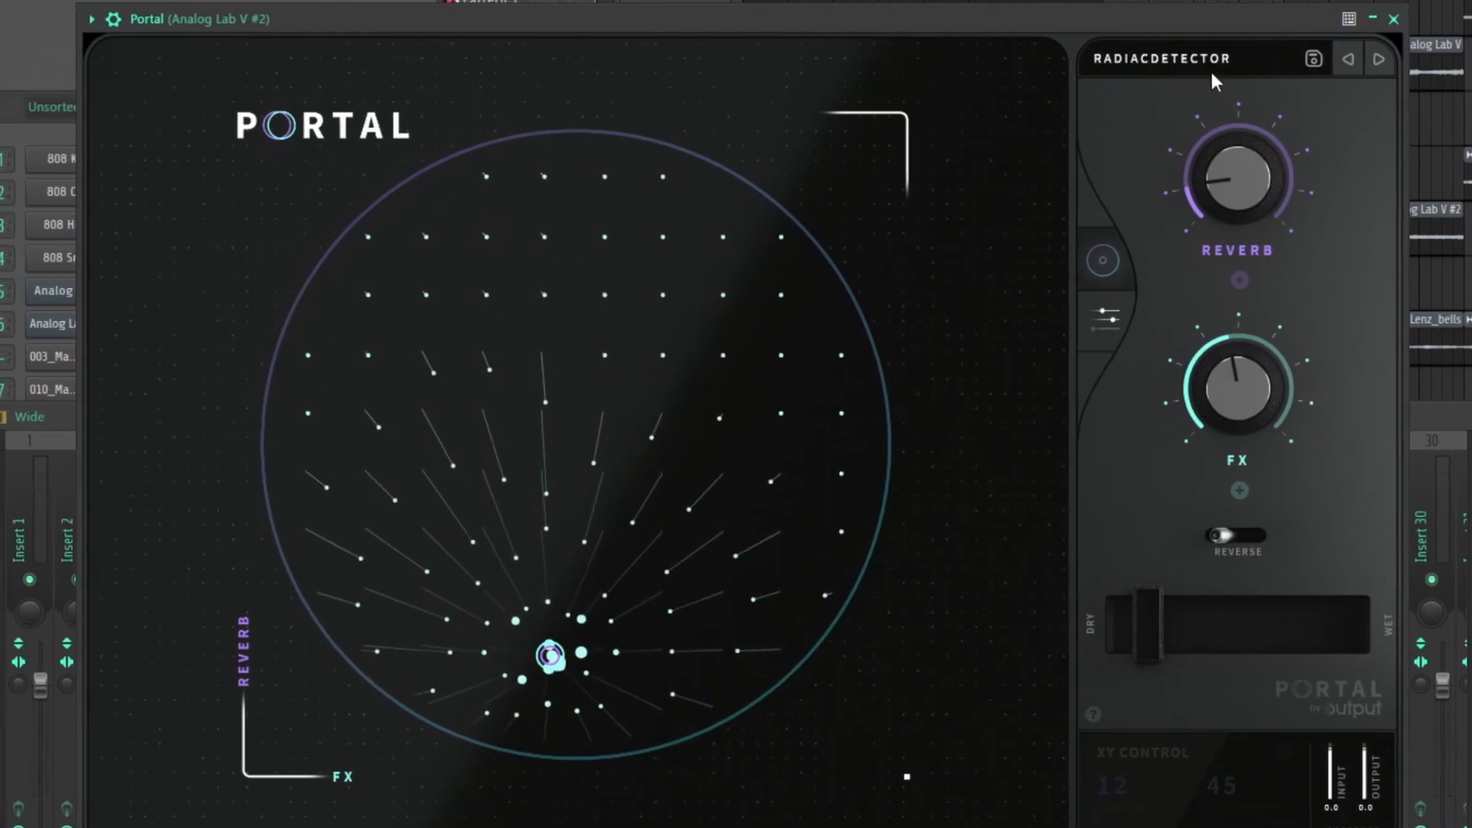
{"action": "left_click", "coordinate": [1209, 68]}
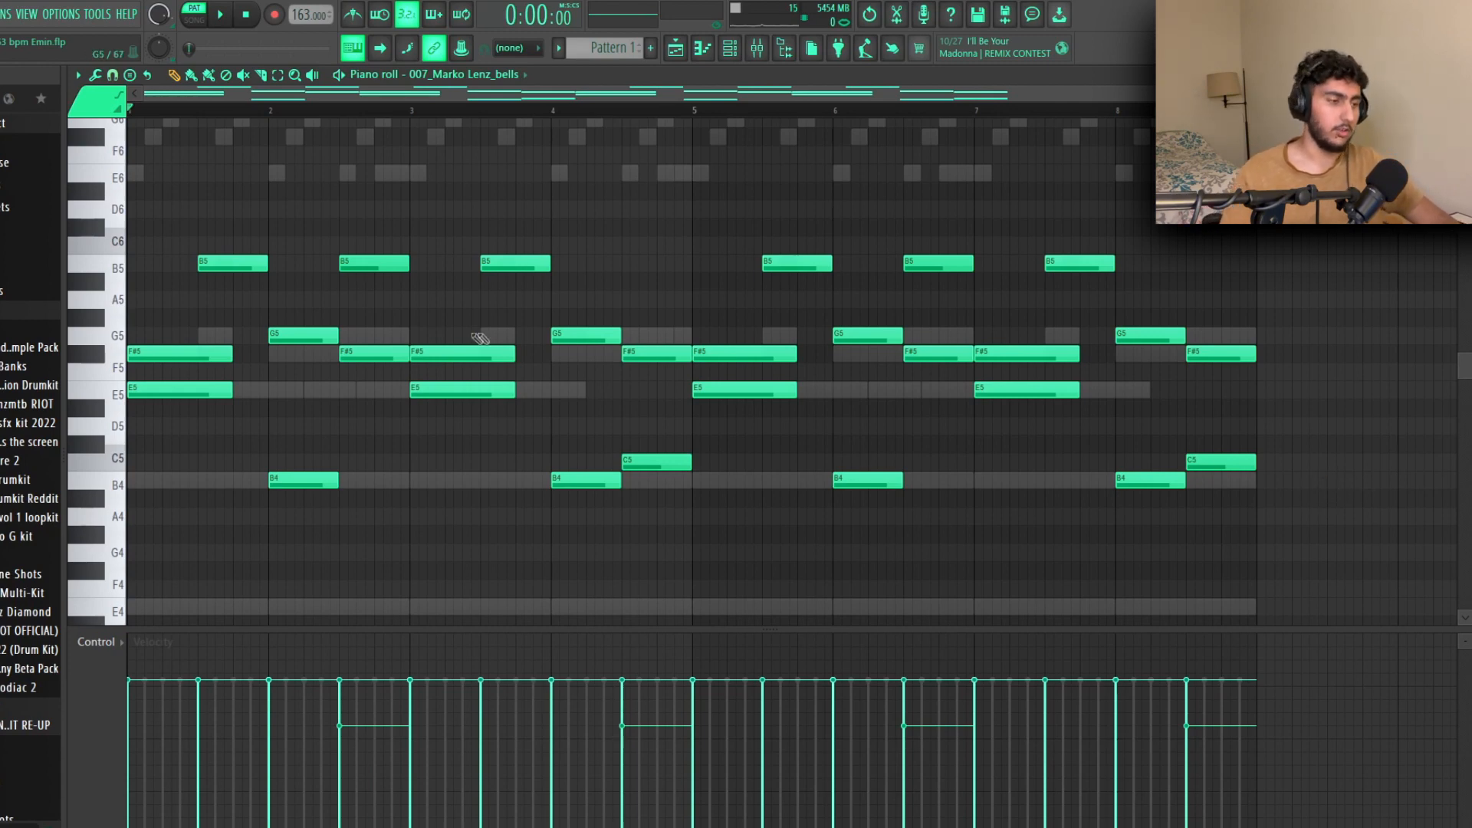
Step: Highlight and play the bells notes of the first four bars, including the preset of their Portal effect
{"action": "left_click_drag", "start_coordinate": [207, 247], "coordinate": [313, 454]}
{"action": "left_click_drag", "start_coordinate": [607, 238], "coordinate": [499, 461]}
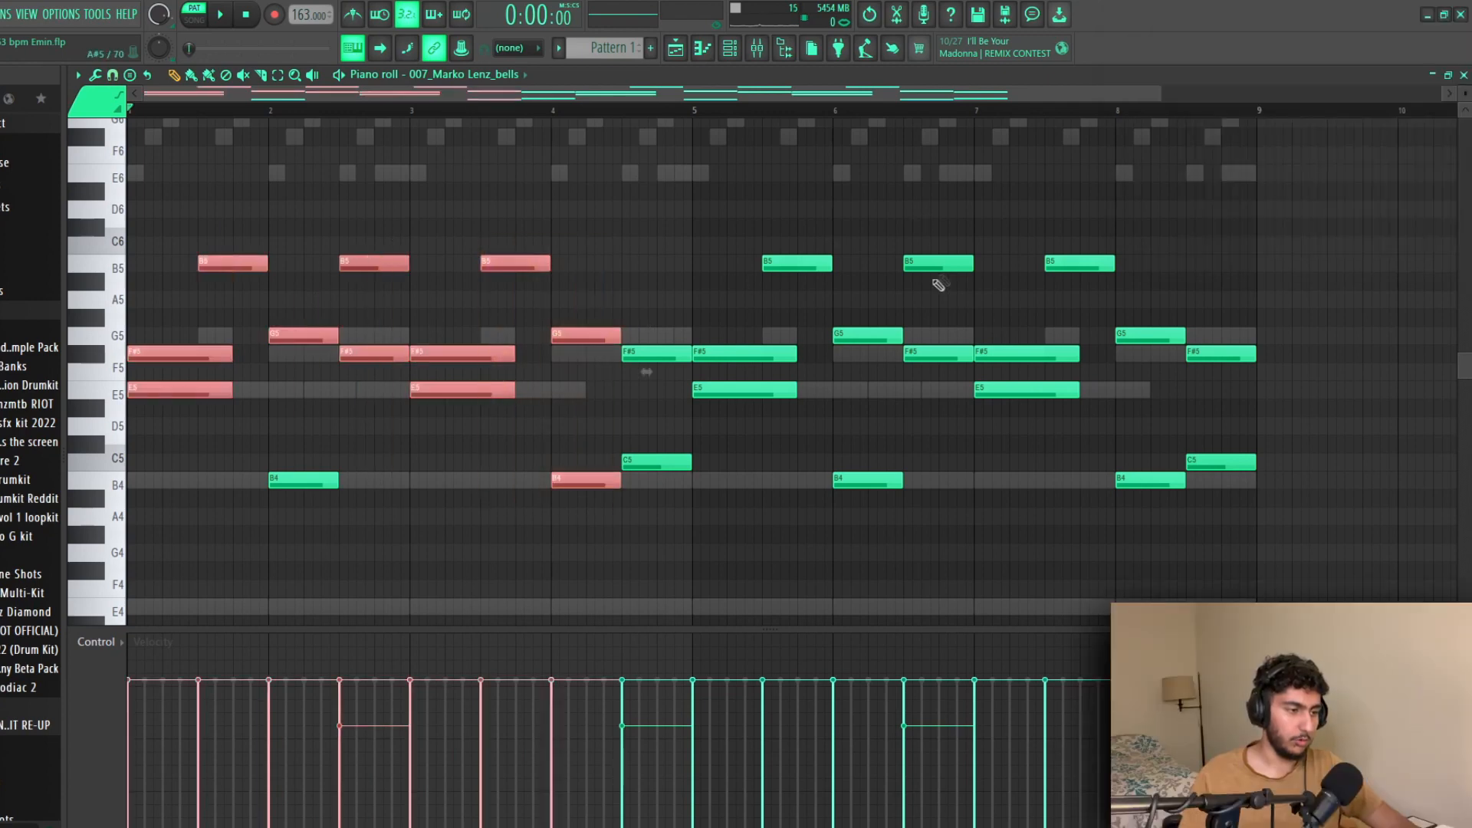
{"action": "left_click_drag", "start_coordinate": [1036, 353], "coordinate": [1036, 353]}
{"action": "key", "text": "ctrl+d"}
{"action": "key", "text": "space"}
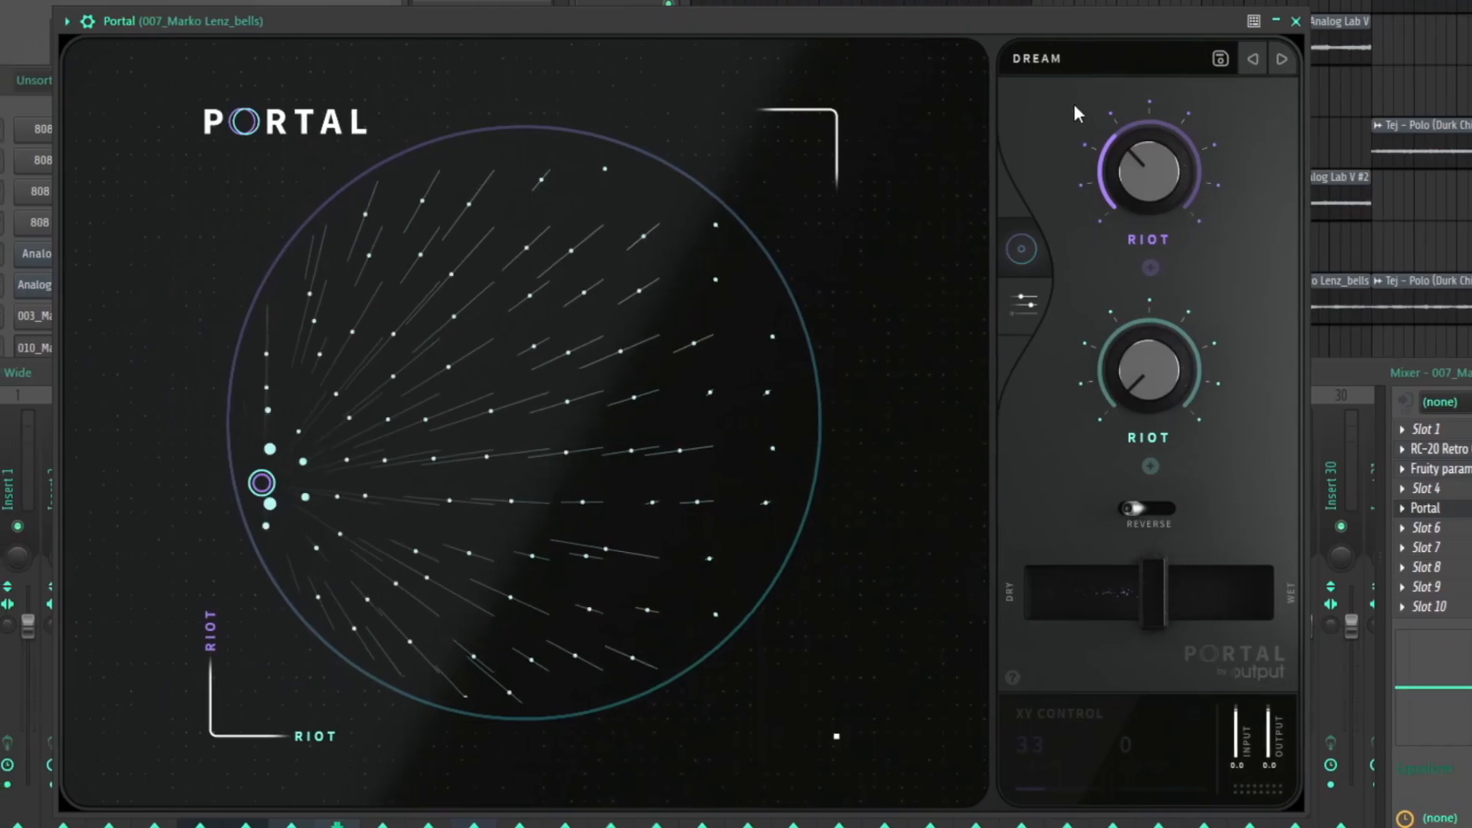
{"action": "left_click", "coordinate": [1104, 63]}
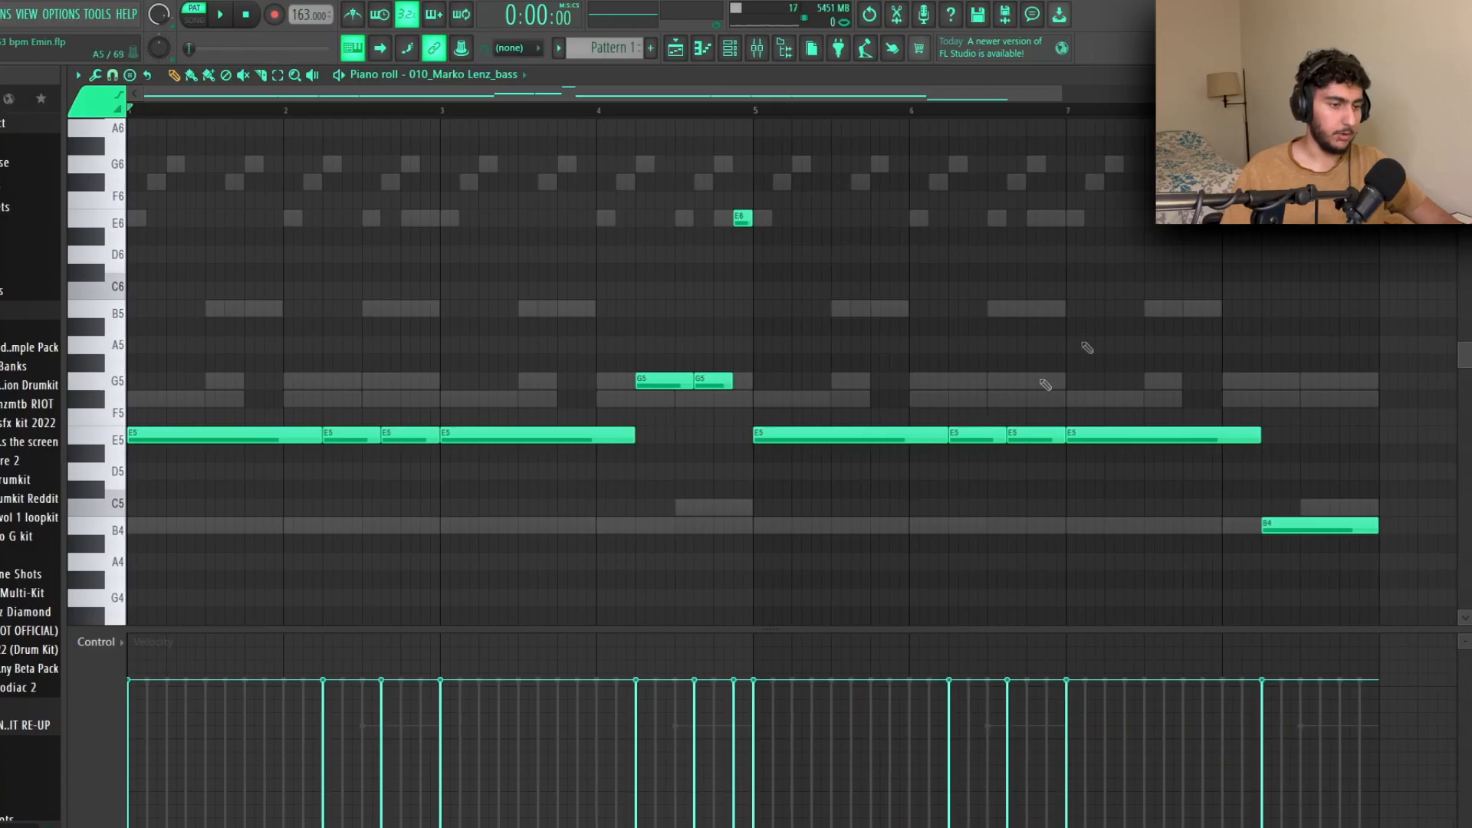
Step: Review and play the bass notes in the bass channel's piano roll
{"action": "key", "text": "ctrl+a"}
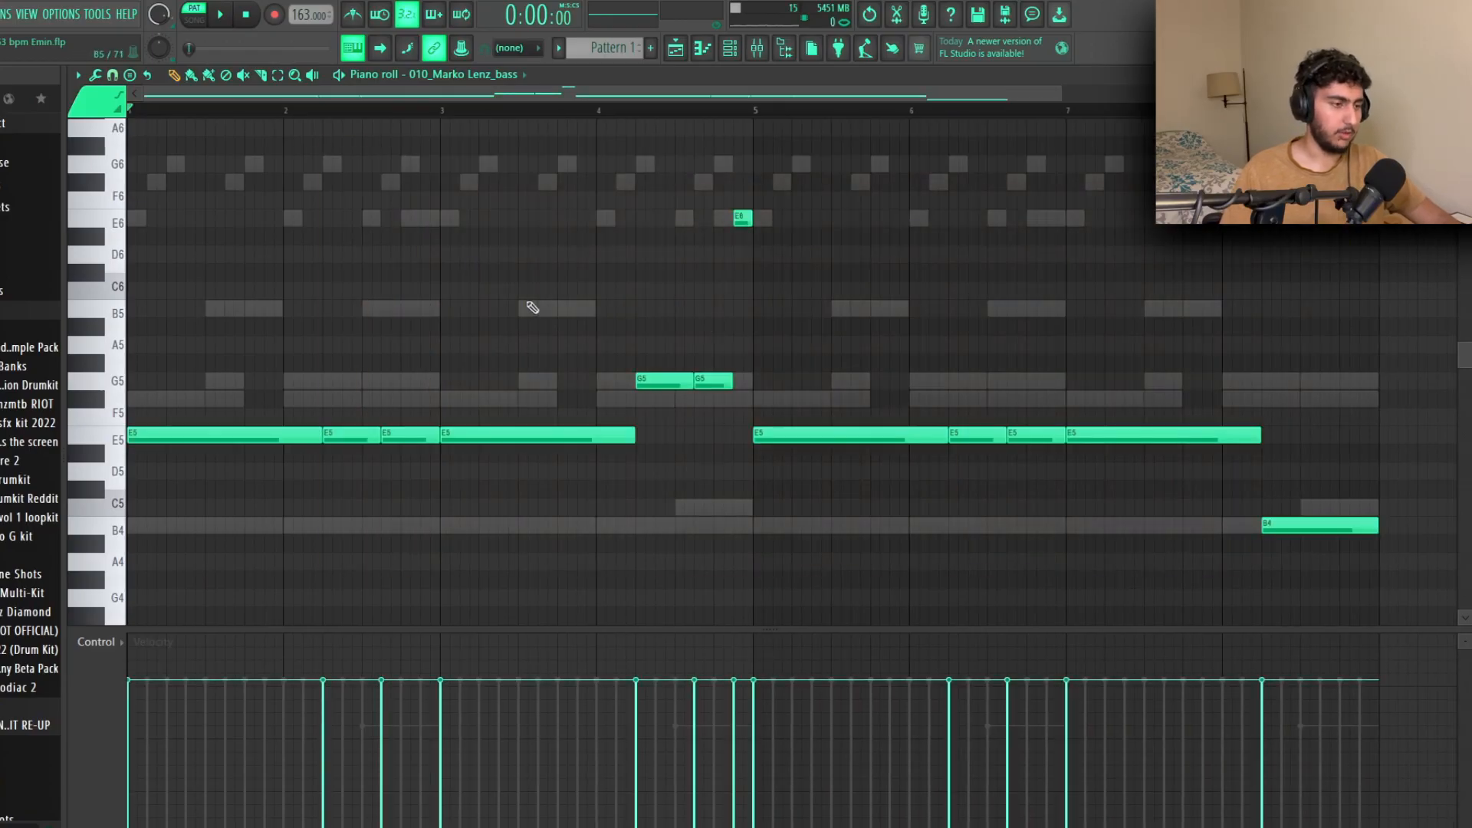
{"action": "key", "text": "space"}
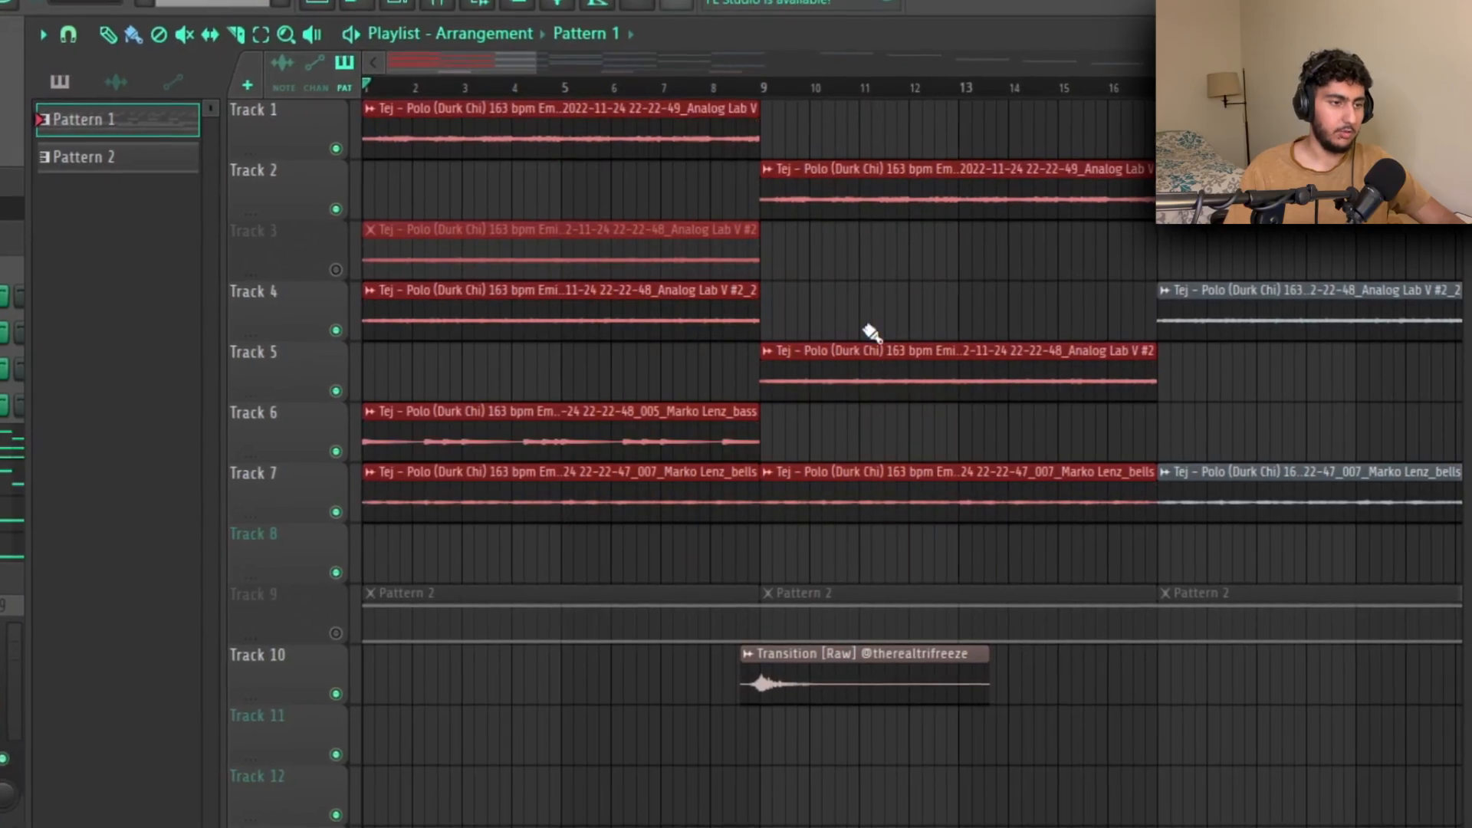
Step: Switch all audio clips in the project to realtime stretching with the macro
{"action": "left_click", "coordinate": [624, 164]}
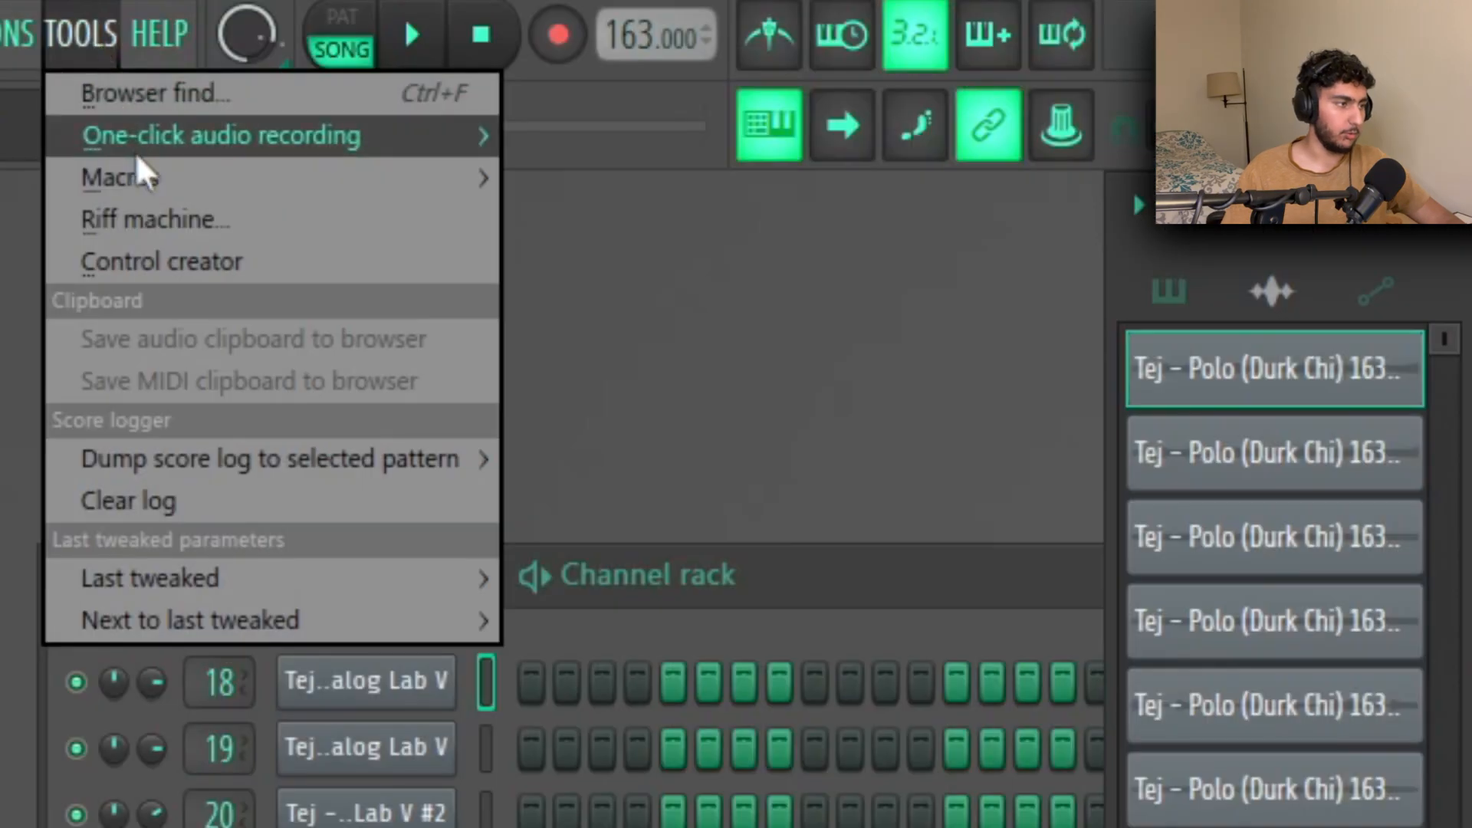
{"action": "mouse_move", "coordinate": [142, 175]}
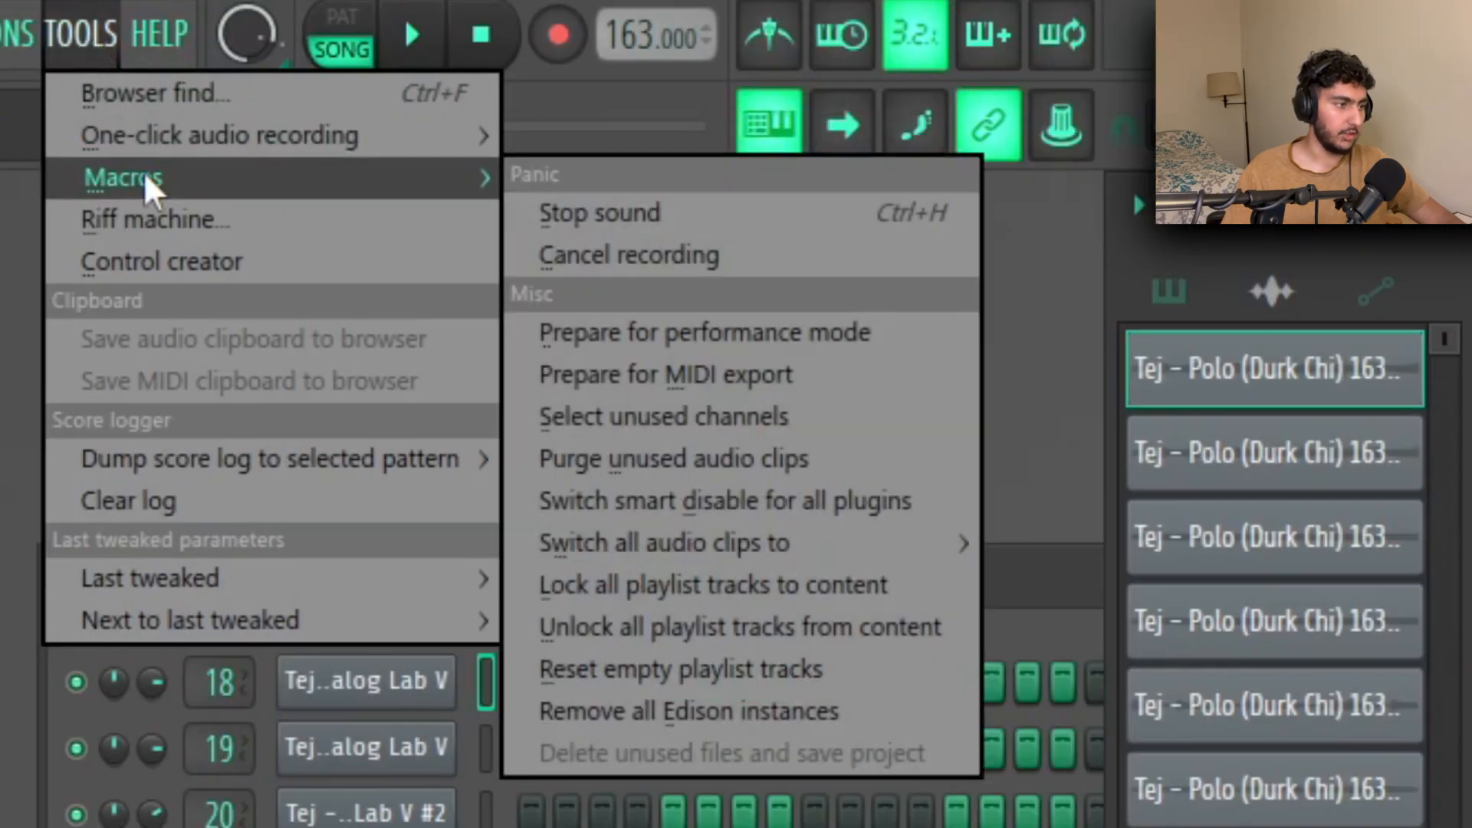
{"action": "mouse_move", "coordinate": [824, 571]}
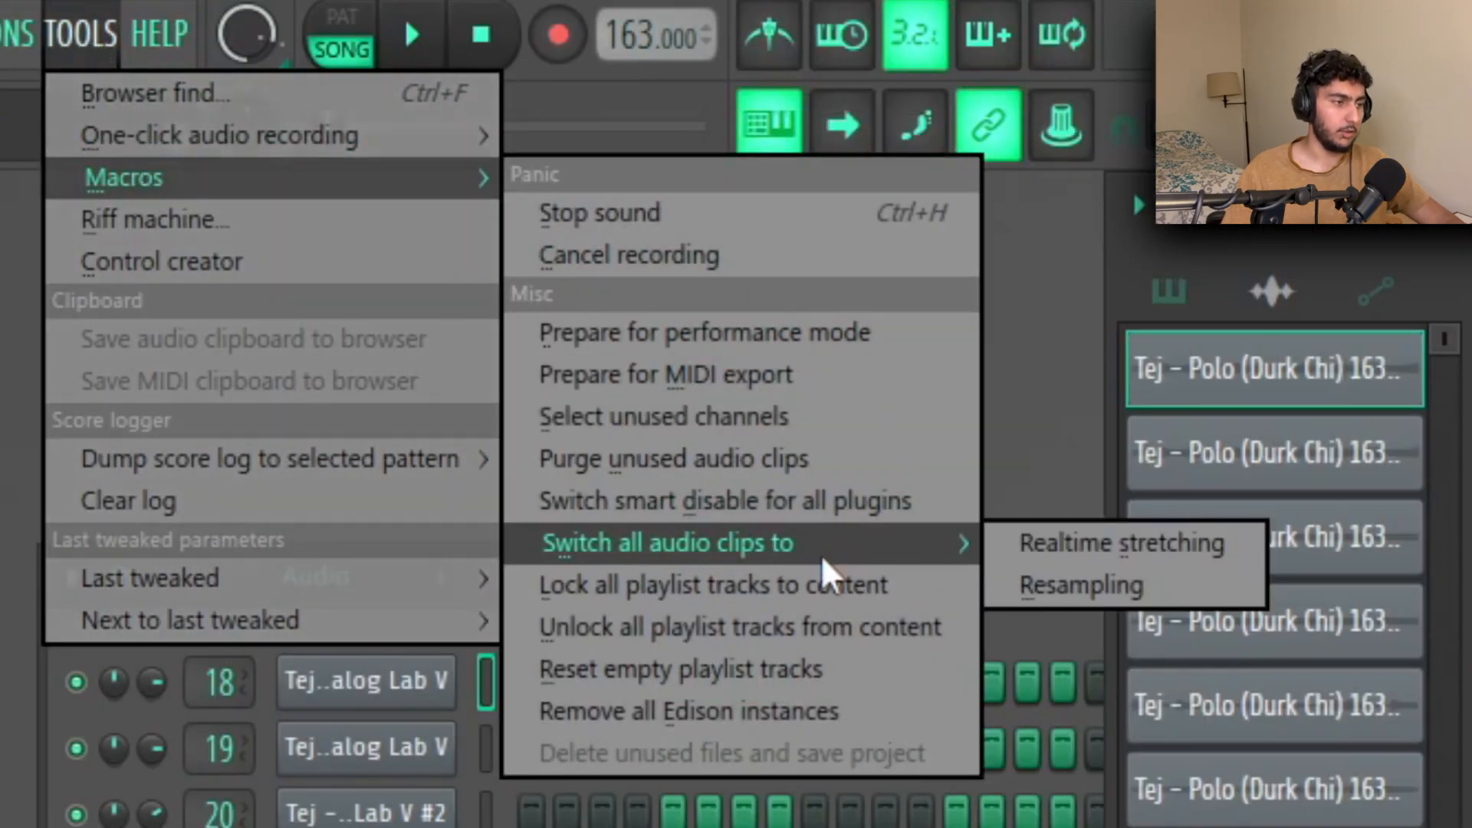
{"action": "left_click", "coordinate": [1109, 545]}
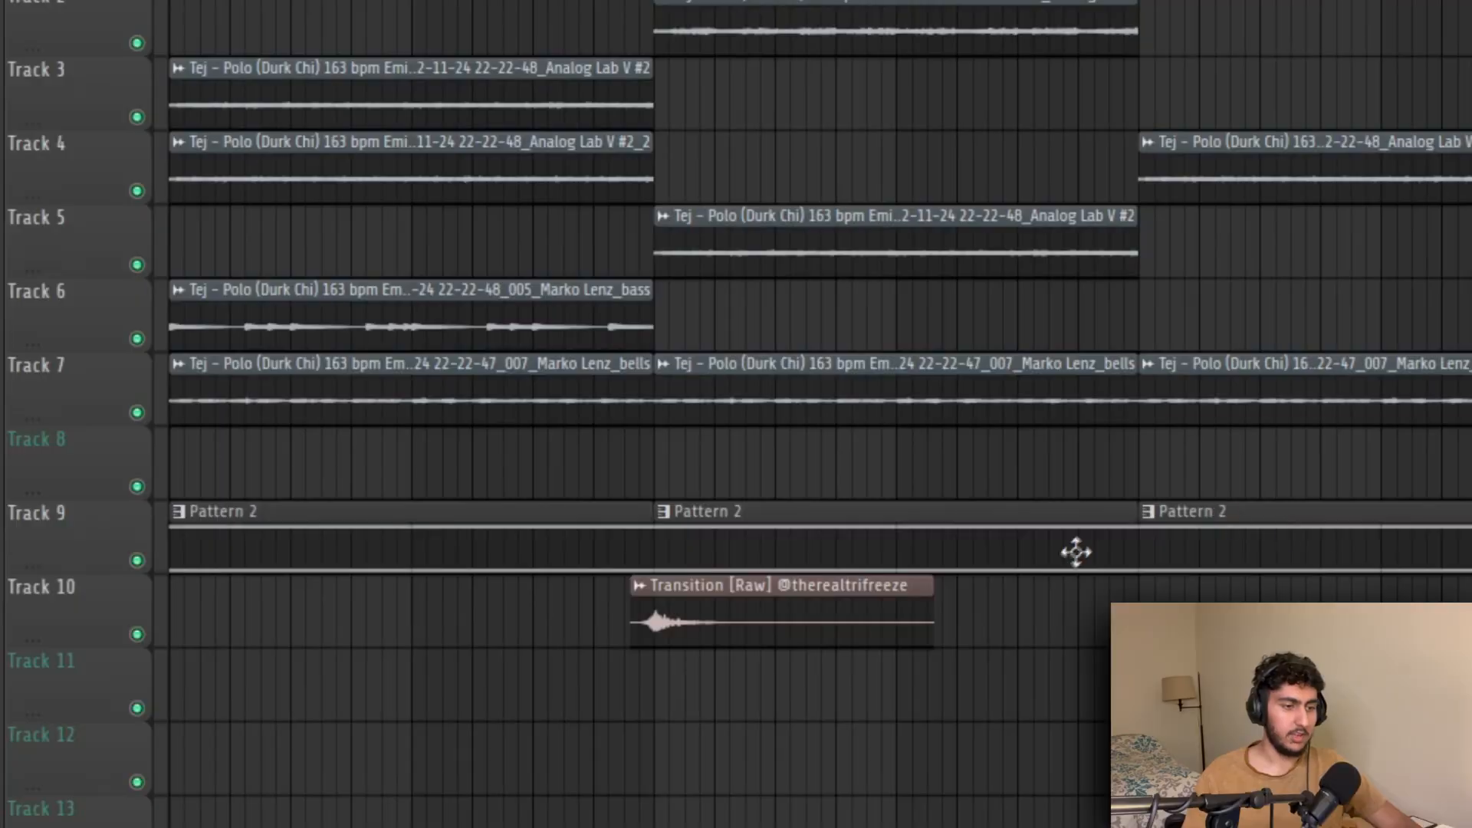
Step: Highlight the playlist clips around Pattern 2 and play its sustained Omnisphere notes
{"action": "left_click_drag", "start_coordinate": [1073, 551], "coordinate": [475, 89]}
{"action": "left_click", "coordinate": [426, 463]}
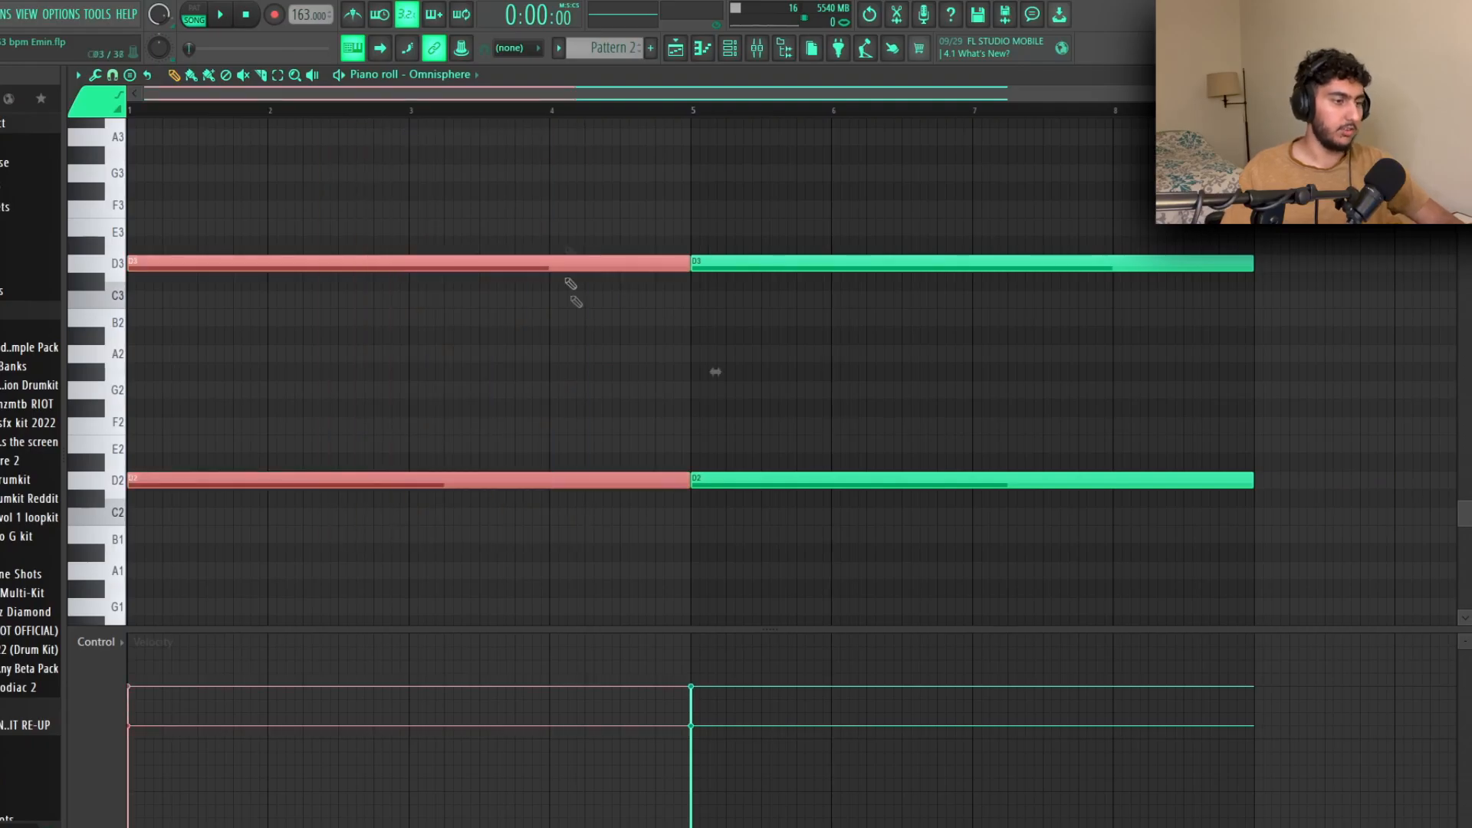
{"action": "key", "text": "space"}
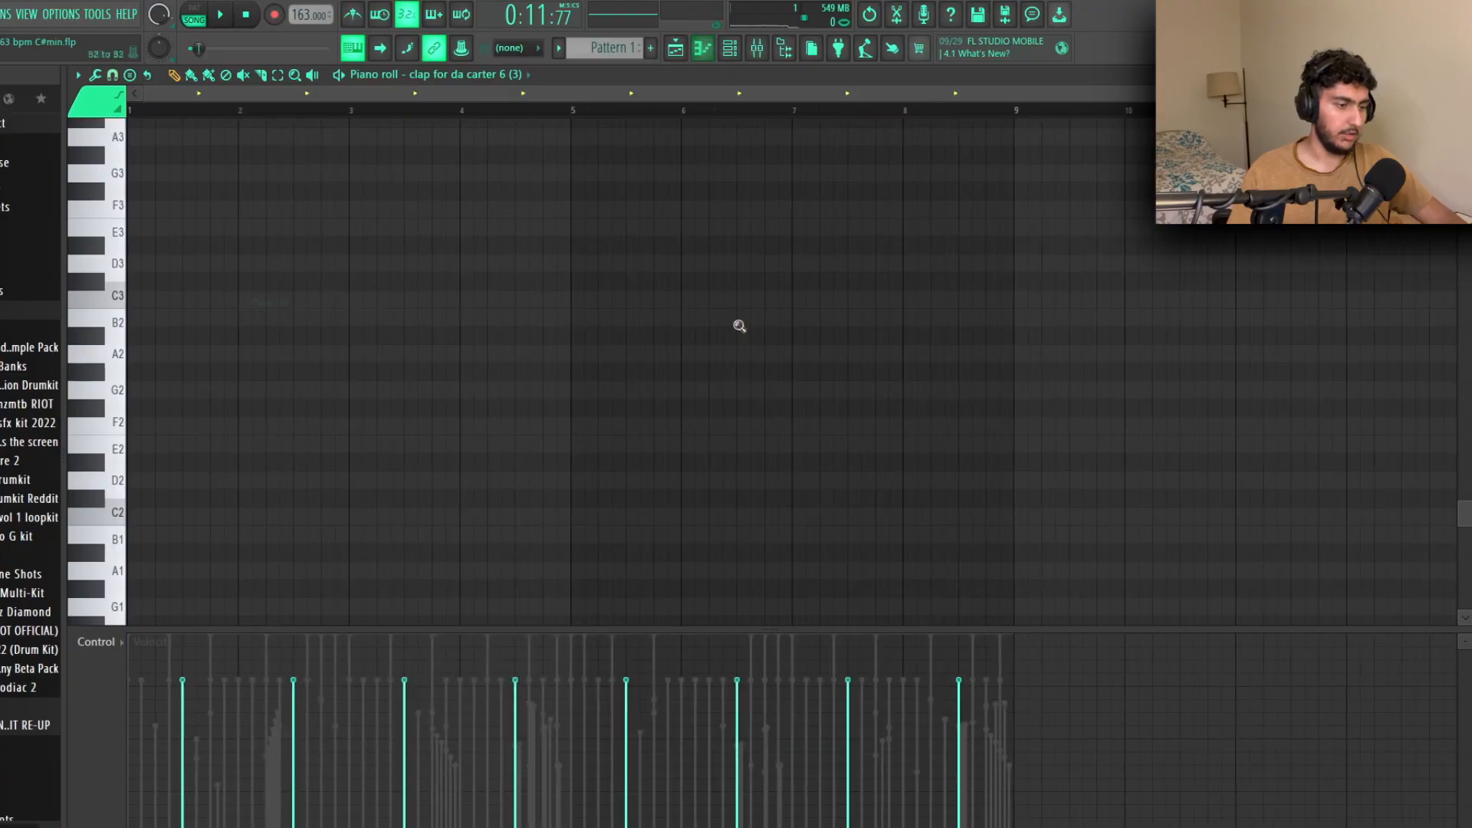
Step: Examine the clap hits and the Lex hat_2 notes, including the pitched hi-hat rolls, across all eight bars
{"action": "left_click_drag", "start_coordinate": [1405, 328], "coordinate": [354, 453]}
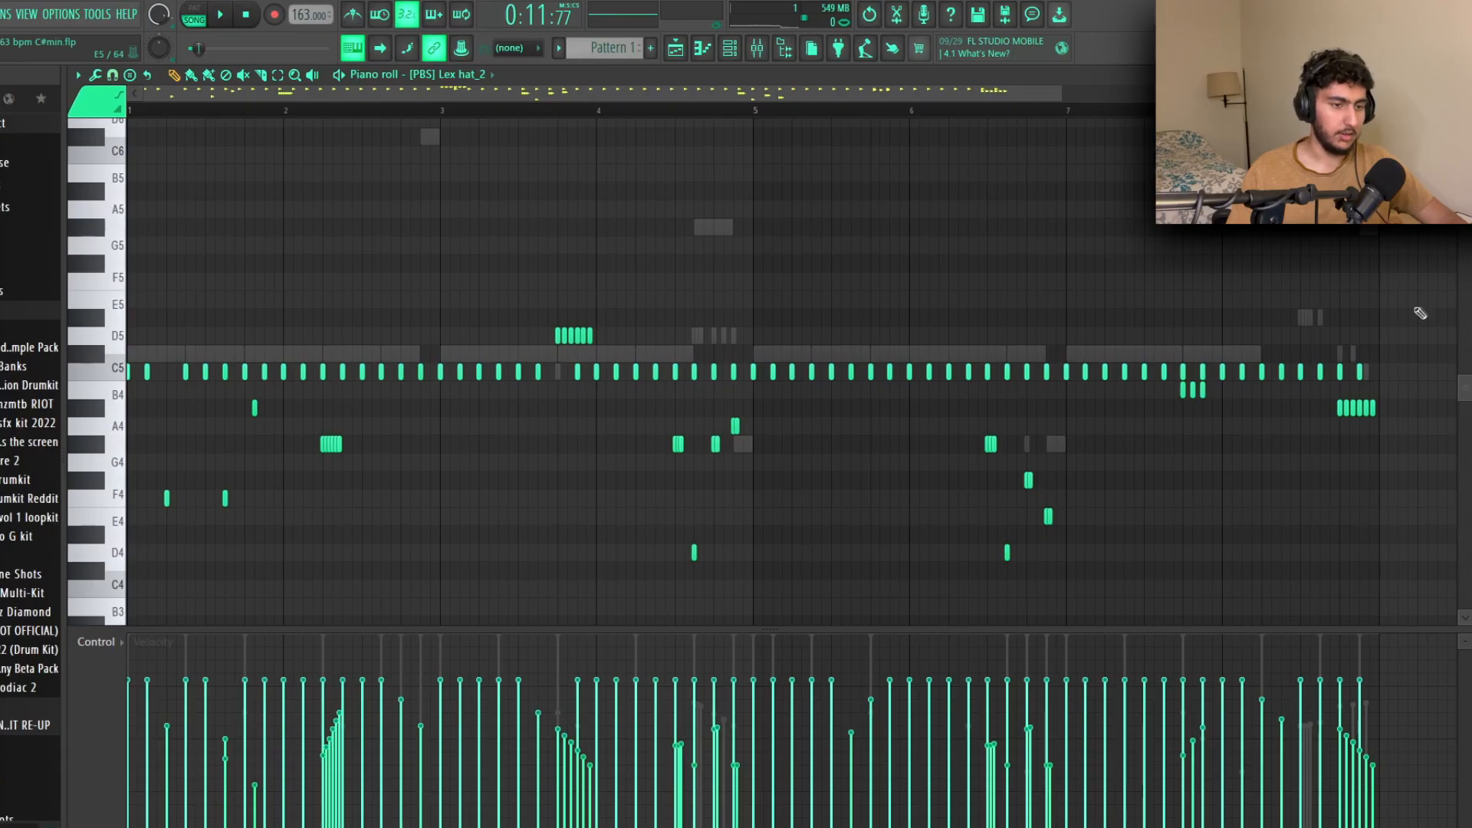
{"action": "left_click_drag", "start_coordinate": [1412, 289], "coordinate": [180, 591]}
{"action": "left_click", "coordinate": [429, 522]}
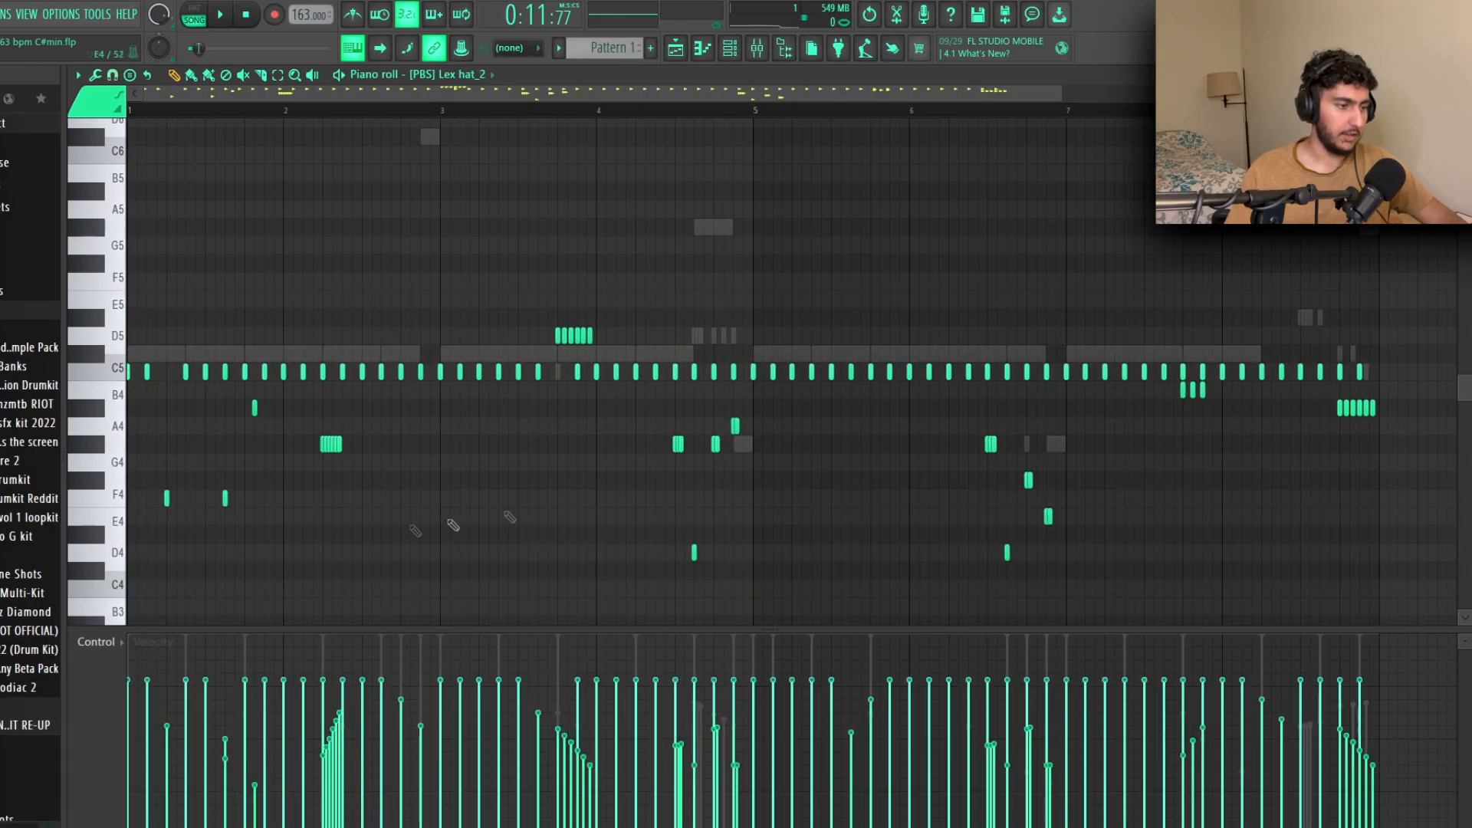
{"action": "left_click_drag", "start_coordinate": [1165, 538], "coordinate": [146, 349]}
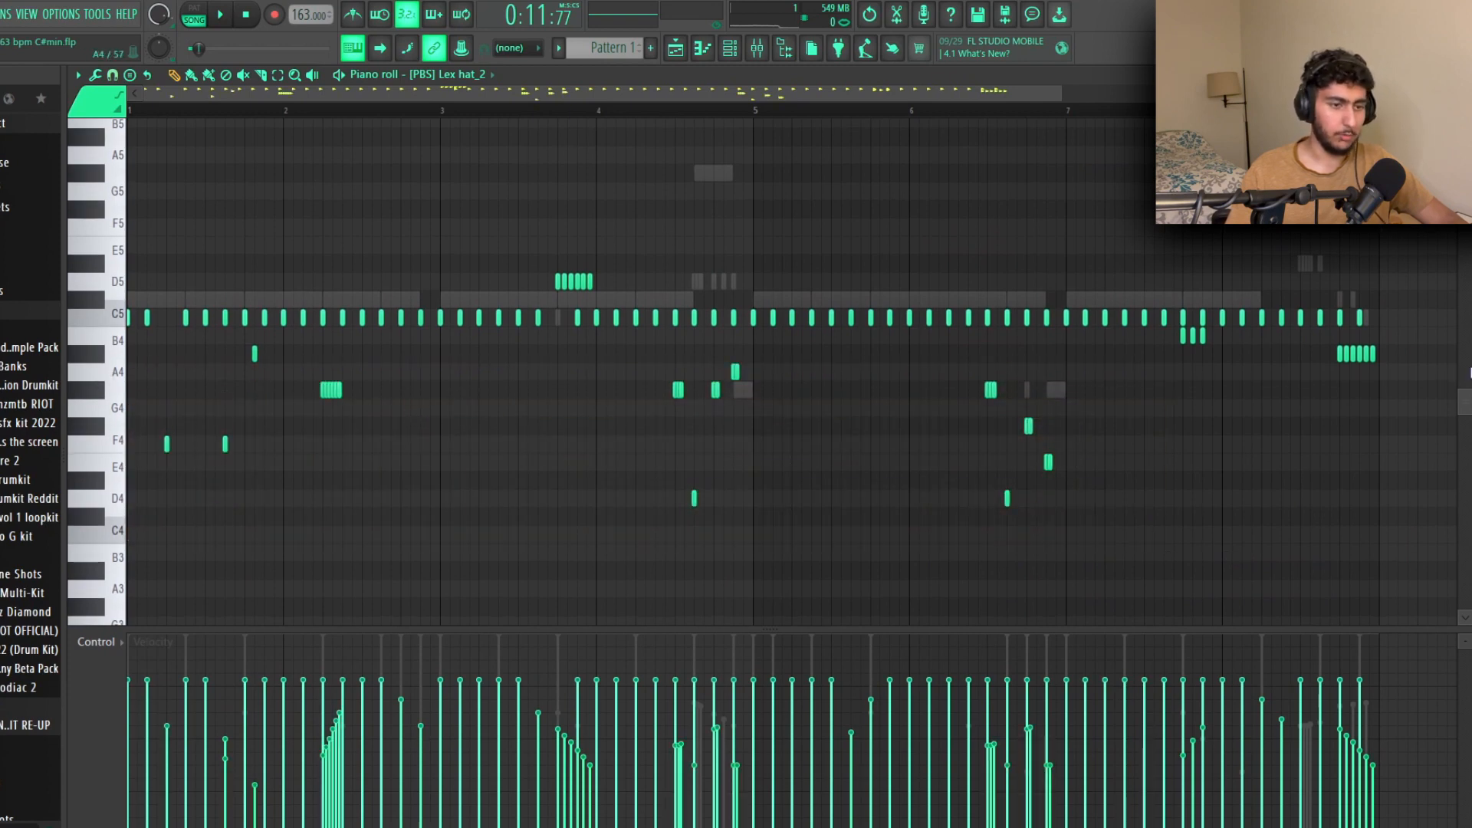